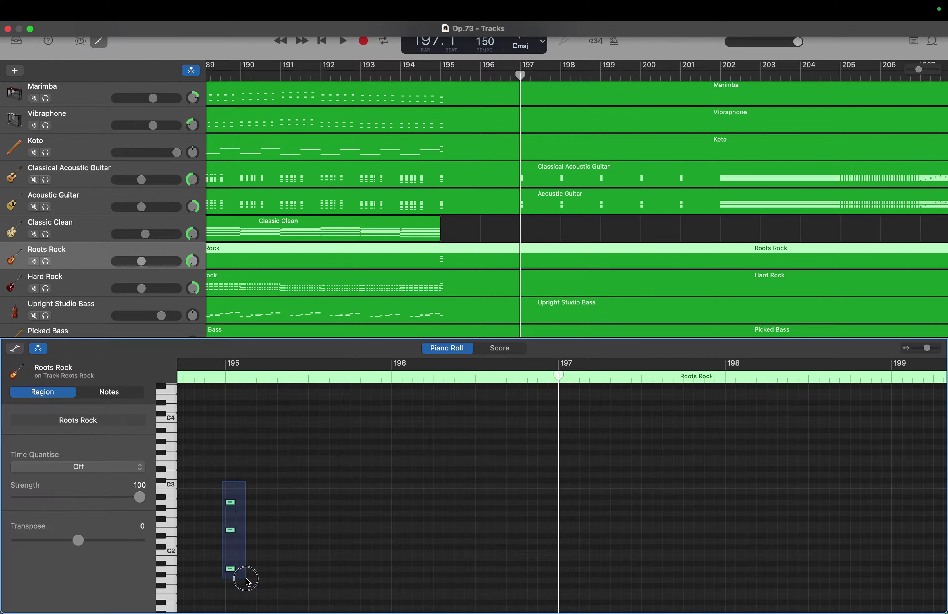
# Copy the three-note chord at bar 195 of the Roots Rock region to bar 197 and transpose the copy up three semitones
pyautogui.moveTo(246, 577); pyautogui.dragTo(246, 578)
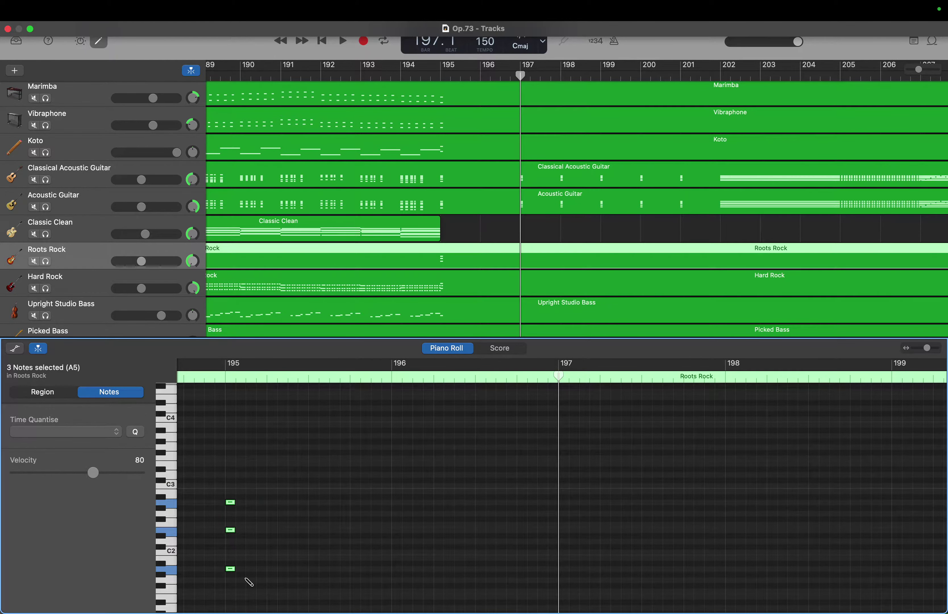
pyautogui.press('super+c')
pyautogui.press('super+v')
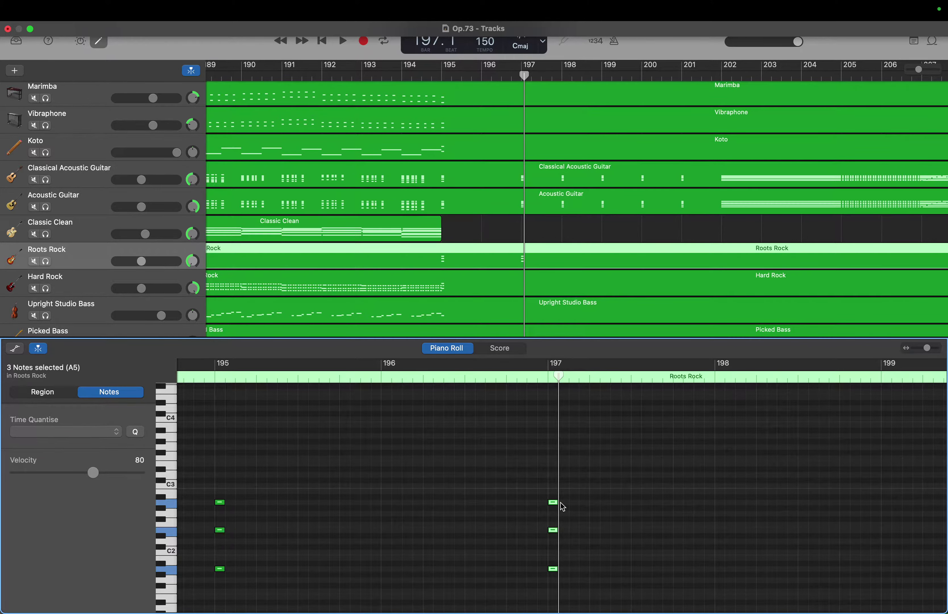
pyautogui.moveTo(553, 502); pyautogui.dragTo(557, 491)
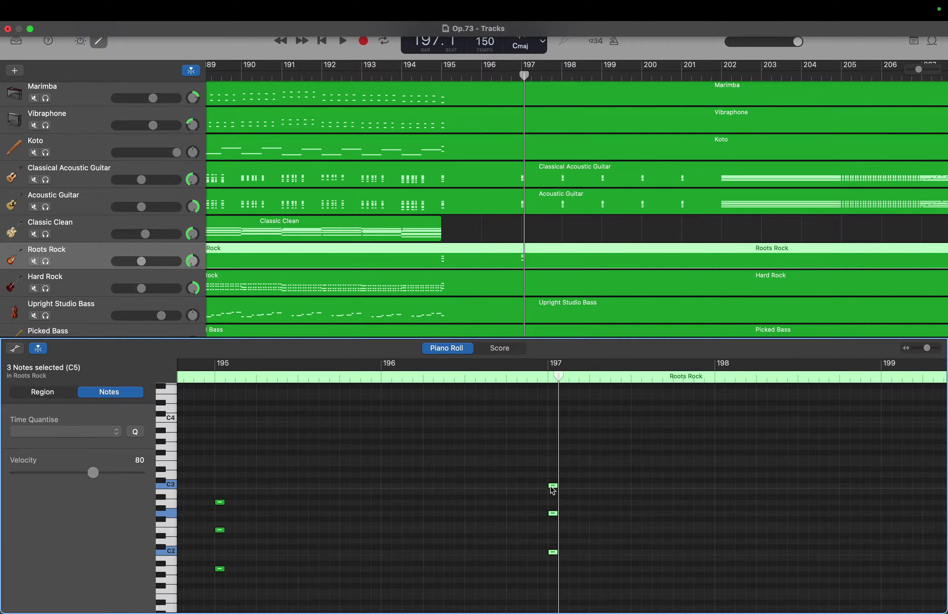
# Move the top note of the bar 197 chord down to G1 and select the whole chord for copying
pyautogui.click(553, 490)
pyautogui.moveTo(551, 488); pyautogui.dragTo(556, 582)
pyautogui.click(542, 484)
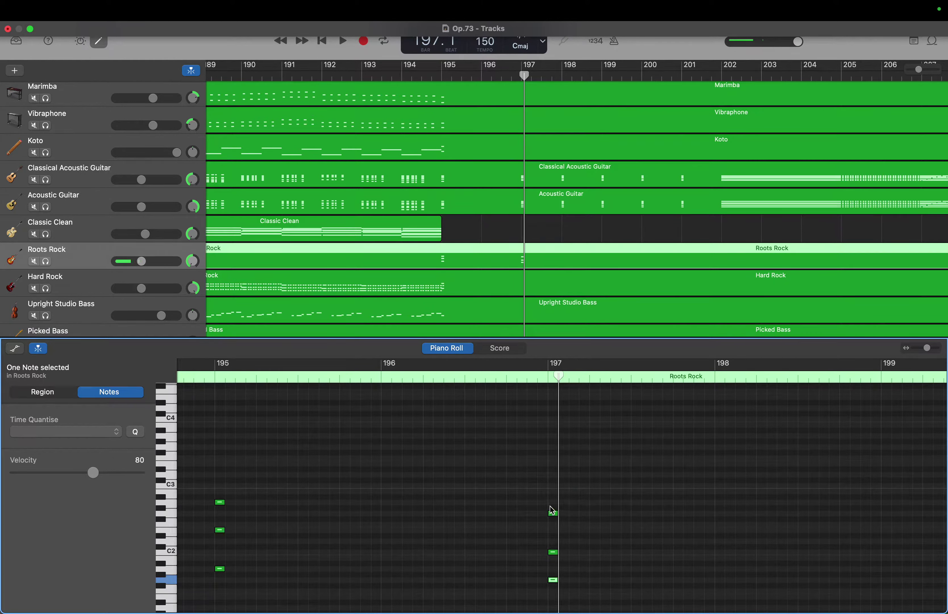
pyautogui.moveTo(550, 508); pyautogui.dragTo(563, 575)
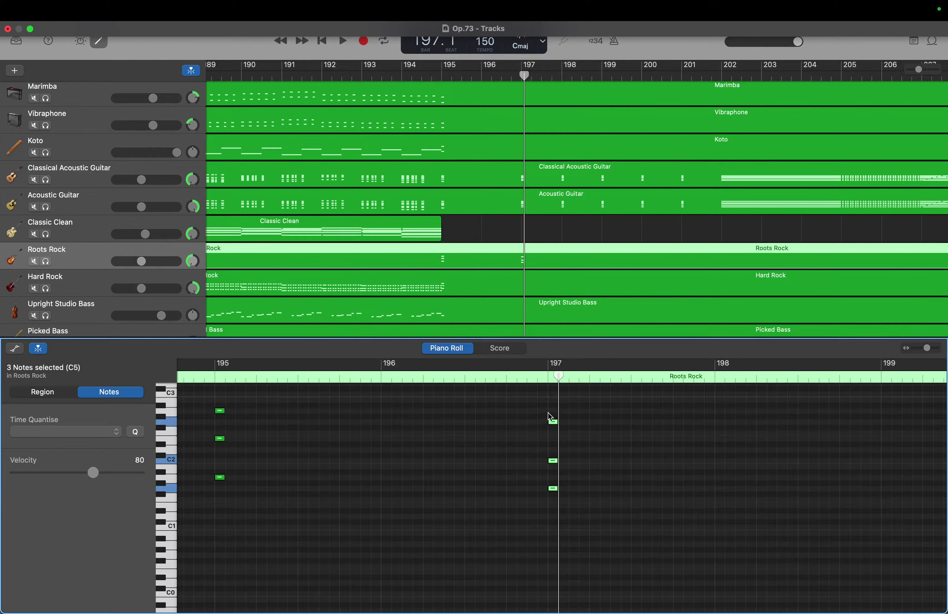
pyautogui.moveTo(549, 414); pyautogui.dragTo(559, 517)
# Paste the three-note chord at the start of bars 198, 199, 200, 201 and 202
pyautogui.moveTo(558, 376); pyautogui.dragTo(715, 377)
pyautogui.press('super+v')
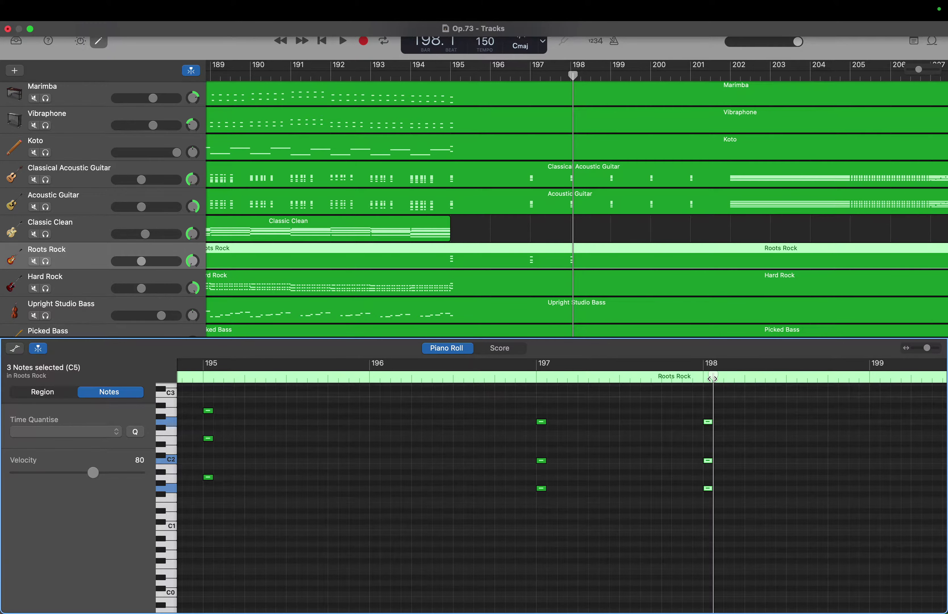
pyautogui.moveTo(715, 377); pyautogui.dragTo(868, 375)
pyautogui.press('super+v')
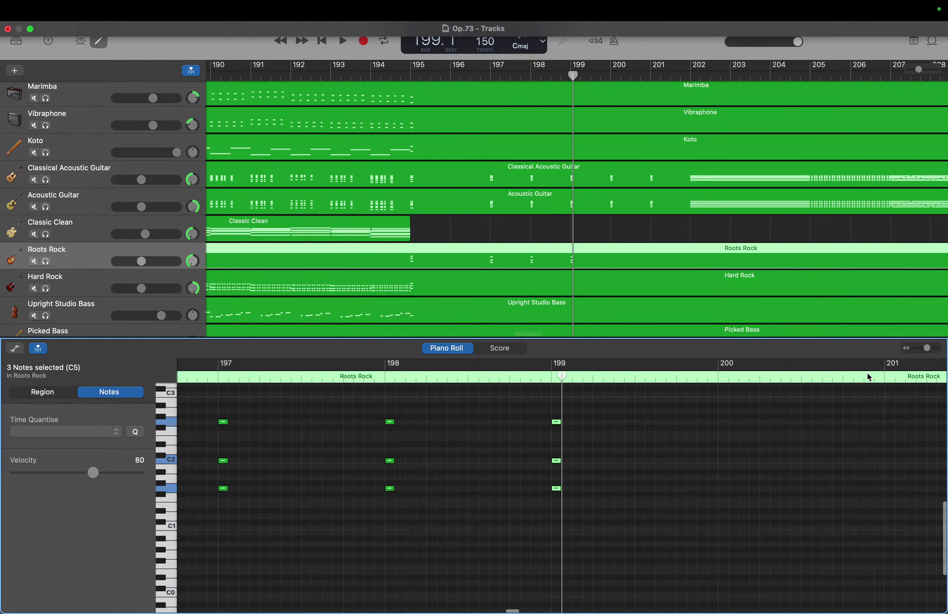
pyautogui.scroll(-3, 866, 373)
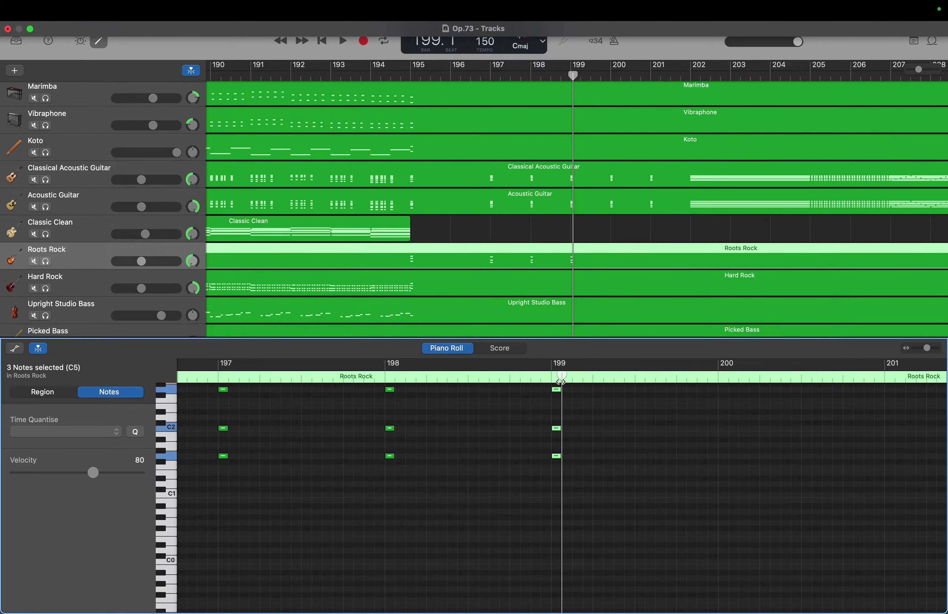
pyautogui.moveTo(562, 377); pyautogui.dragTo(720, 376)
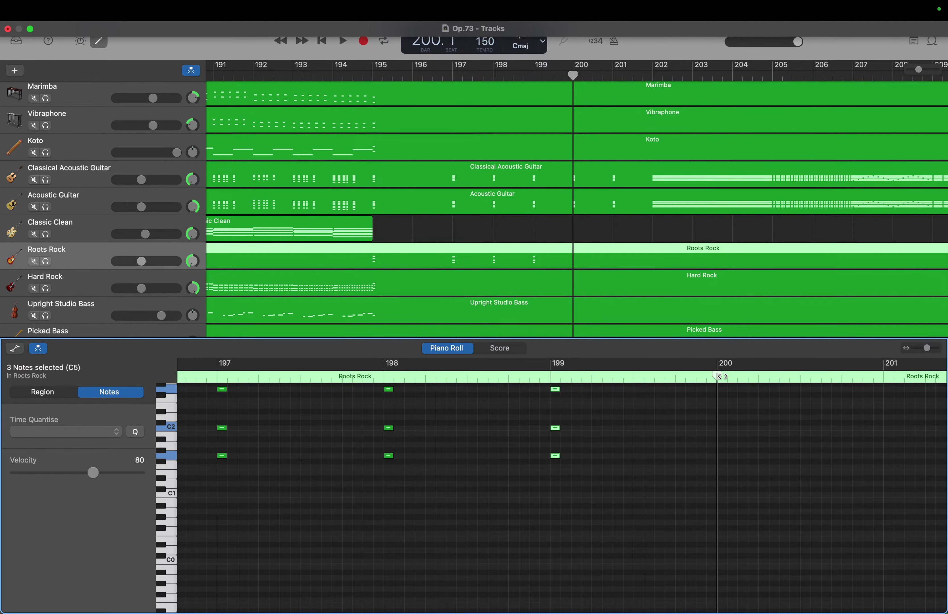
pyautogui.press('super+v')
pyautogui.moveTo(717, 376); pyautogui.dragTo(872, 373)
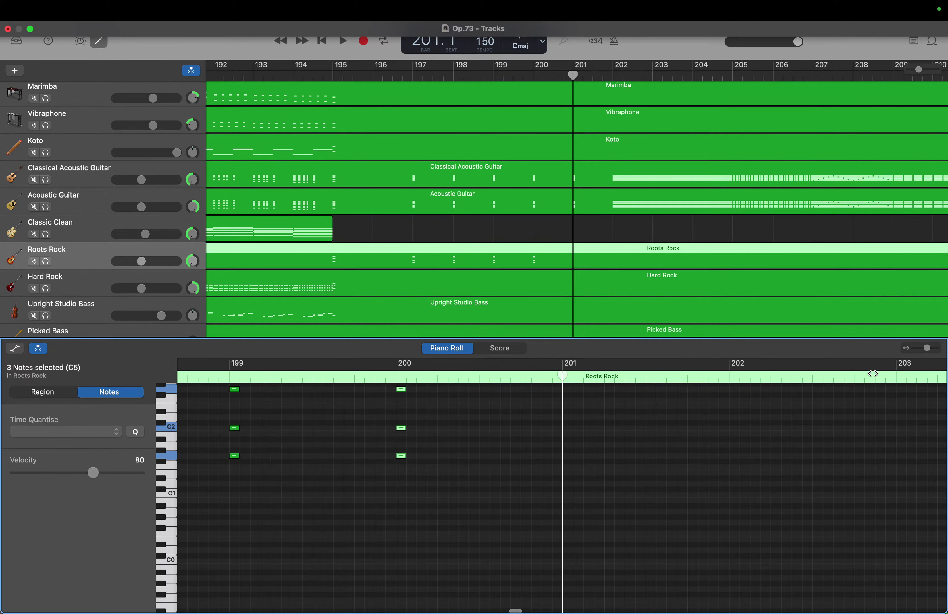
pyautogui.press('super+v')
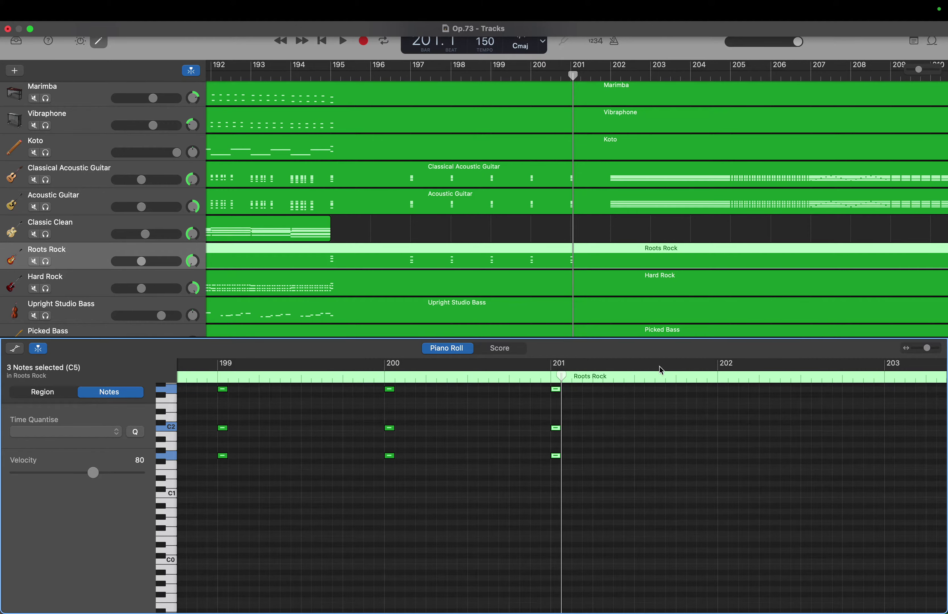
pyautogui.moveTo(561, 373); pyautogui.dragTo(716, 374)
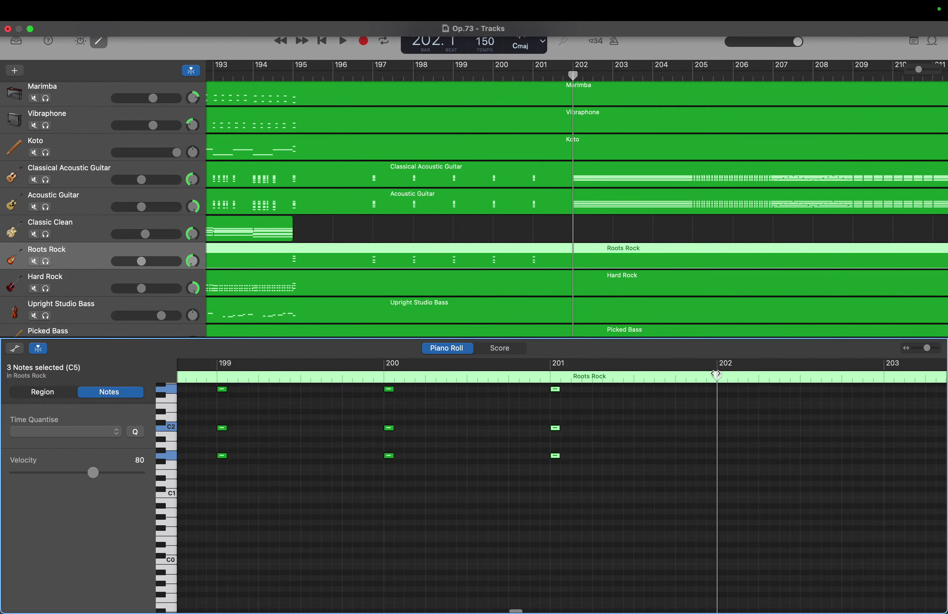
pyautogui.press('super+v')
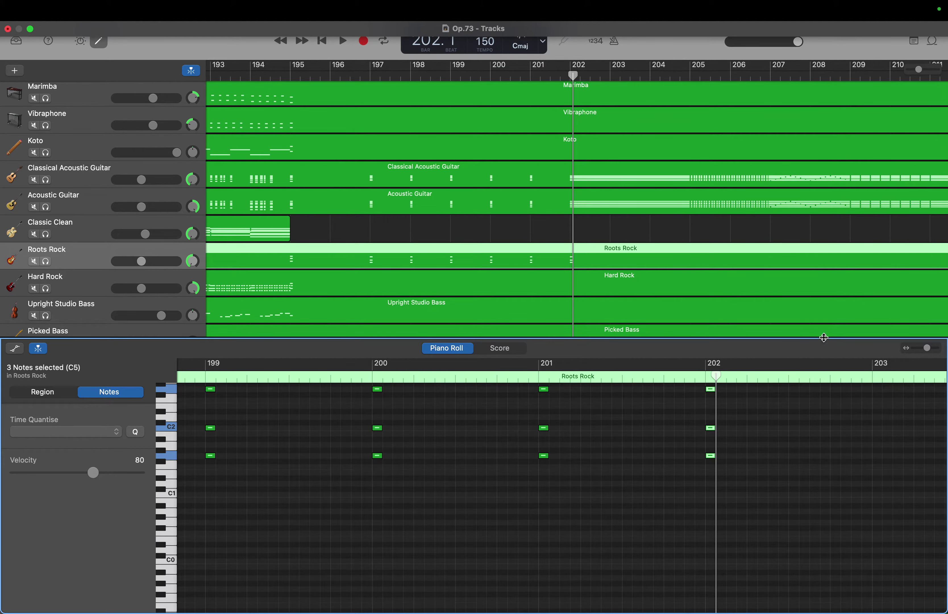
# Continue the chord from bar 202, sustained to bar 205, in sixteenth notes to bar 207 and in eighth notes to bar 209
pyautogui.moveTo(716, 454); pyautogui.dragTo(532, 418)
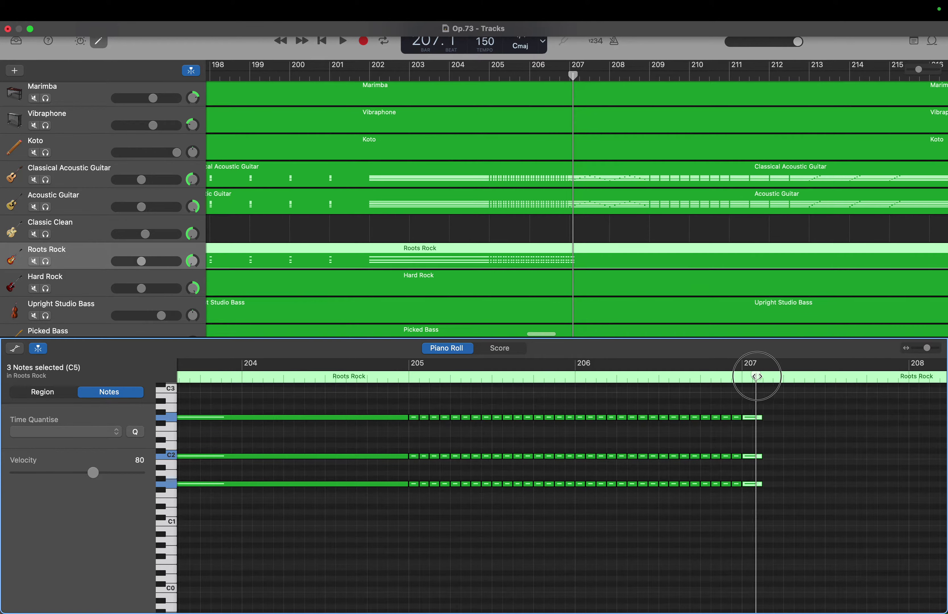
pyautogui.moveTo(758, 377); pyautogui.dragTo(761, 376)
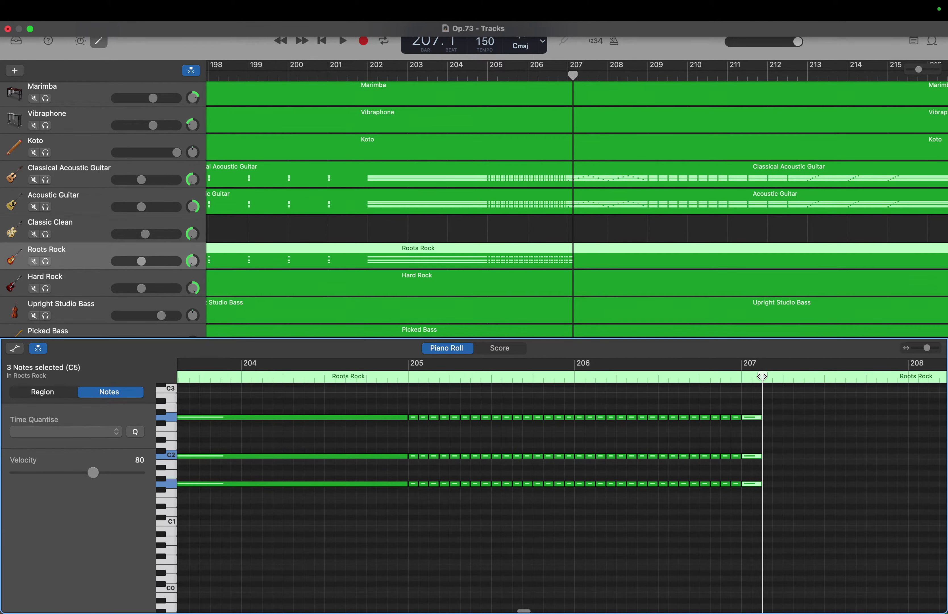
pyautogui.click(761, 376)
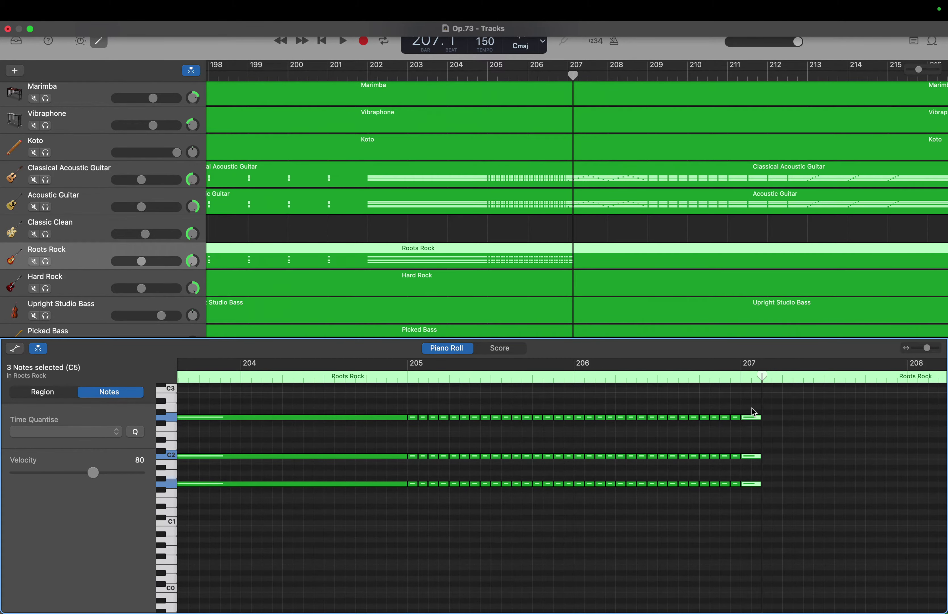
pyautogui.click(751, 484)
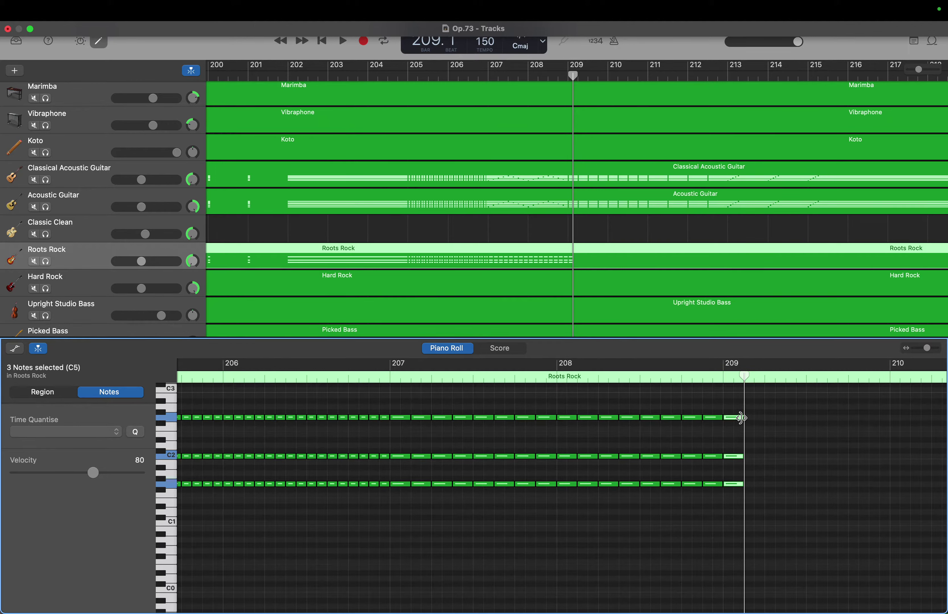
# Lengthen the chord at bar 209 to a quarter note and repeat it through bar 210
pyautogui.moveTo(740, 417); pyautogui.dragTo(761, 421)
pyautogui.click(769, 376)
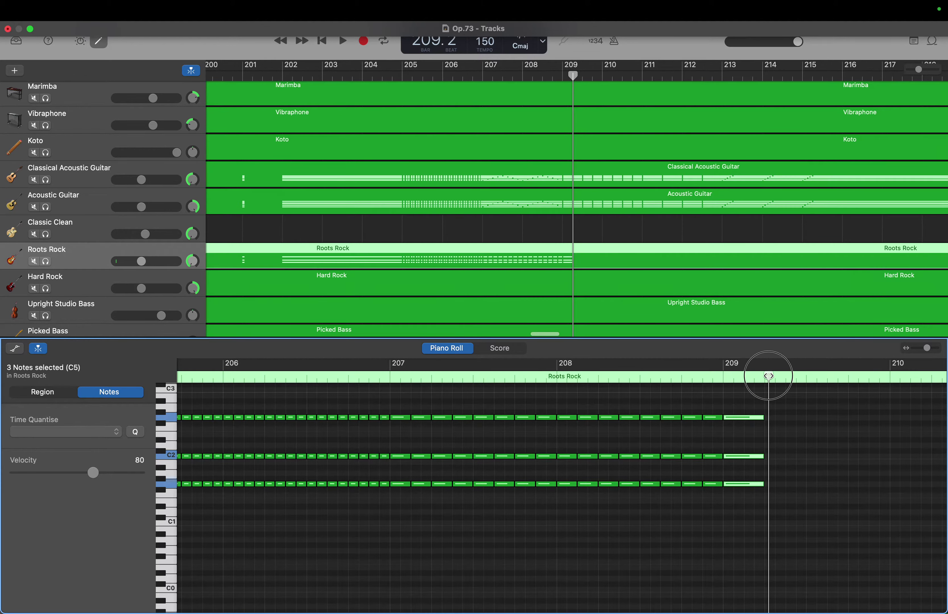
pyautogui.click(751, 520)
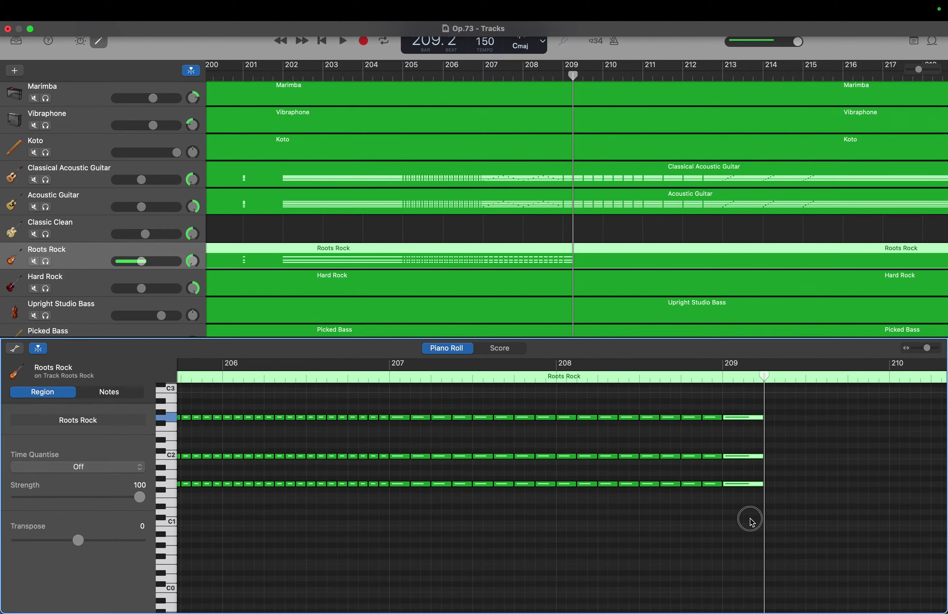
pyautogui.press('super+a')
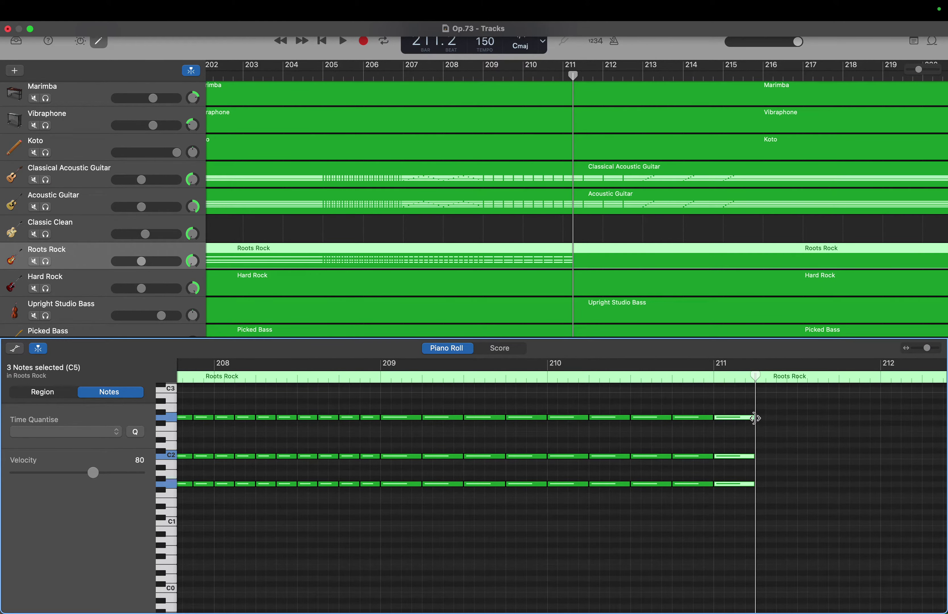
# Lengthen the chord at bar 211 to a half note and repeat it through bar 212, deleting the shorter copies
pyautogui.moveTo(755, 417); pyautogui.dragTo(796, 418)
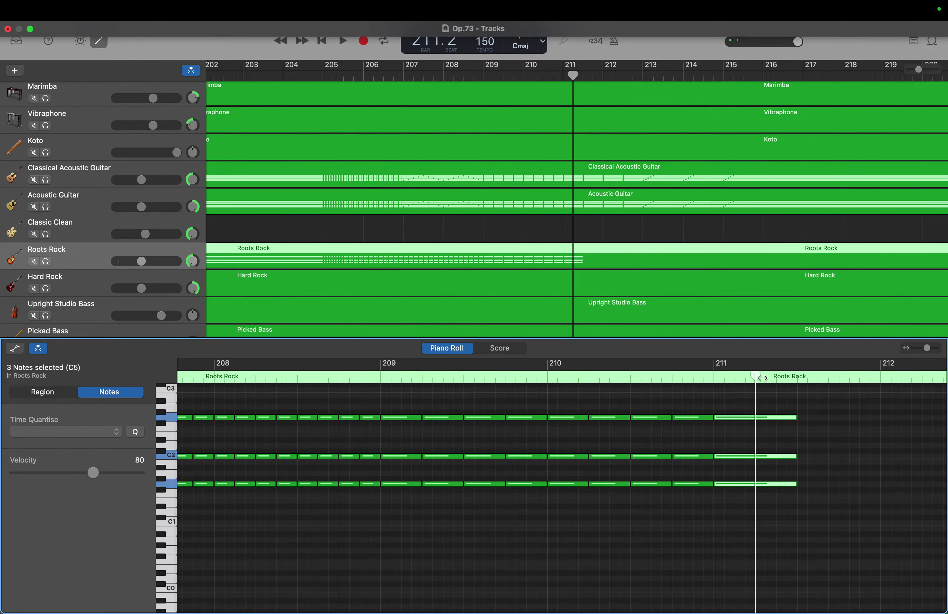
pyautogui.moveTo(762, 377); pyautogui.dragTo(799, 376)
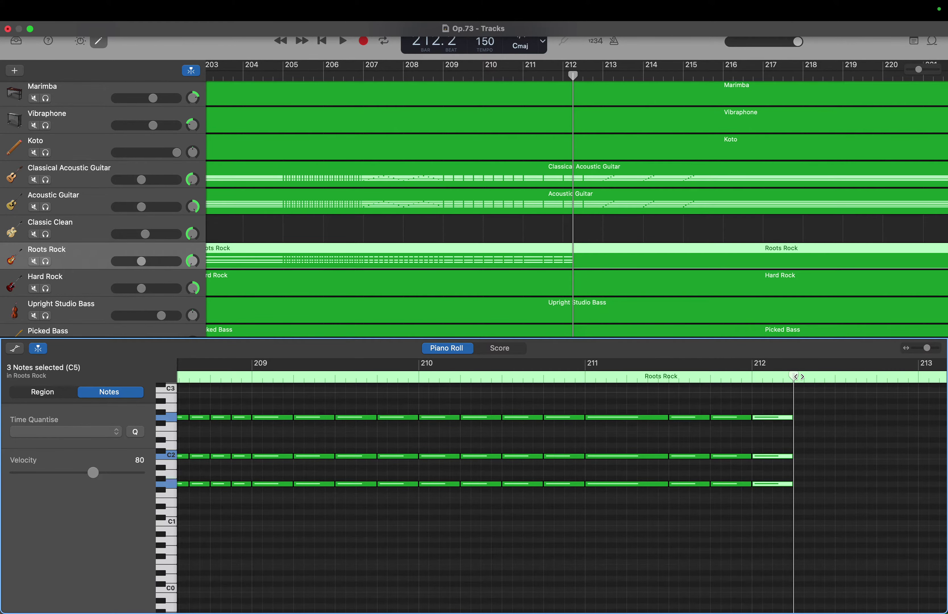
pyautogui.press('Delete')
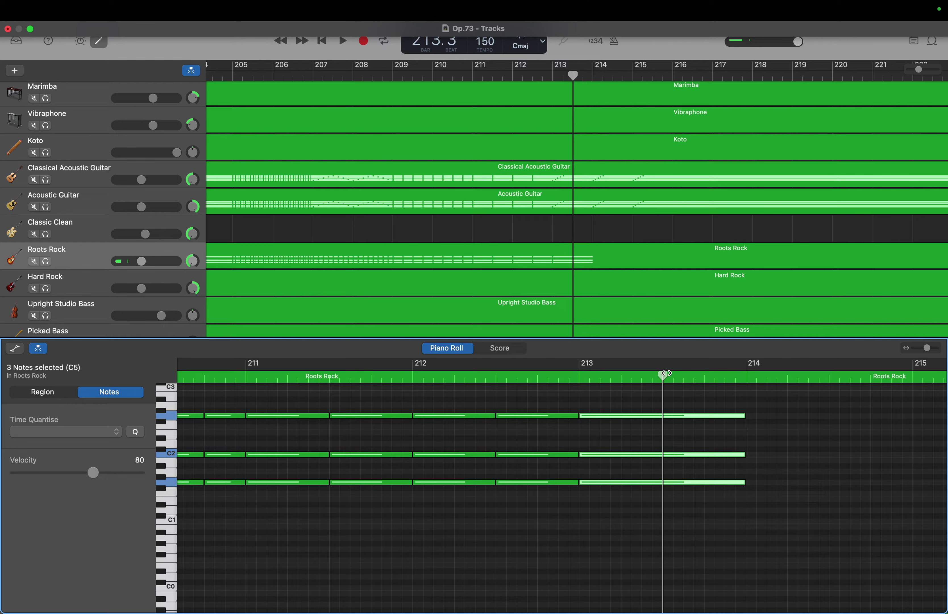
# Place whole-note chords in bars 213 and 214 and one sustained chord from bar 215 to bar 223
pyautogui.moveTo(663, 376); pyautogui.dragTo(745, 375)
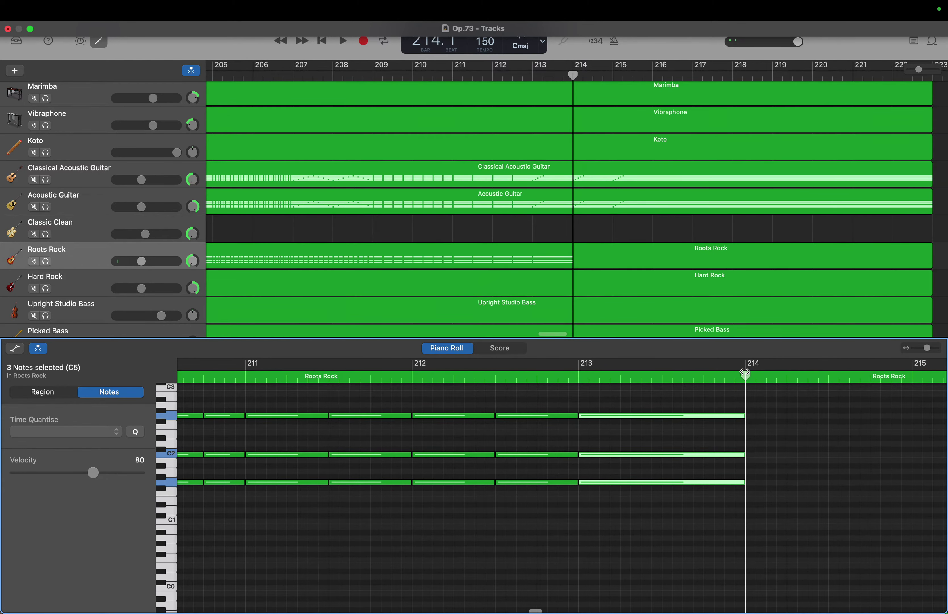
pyautogui.press('super+v')
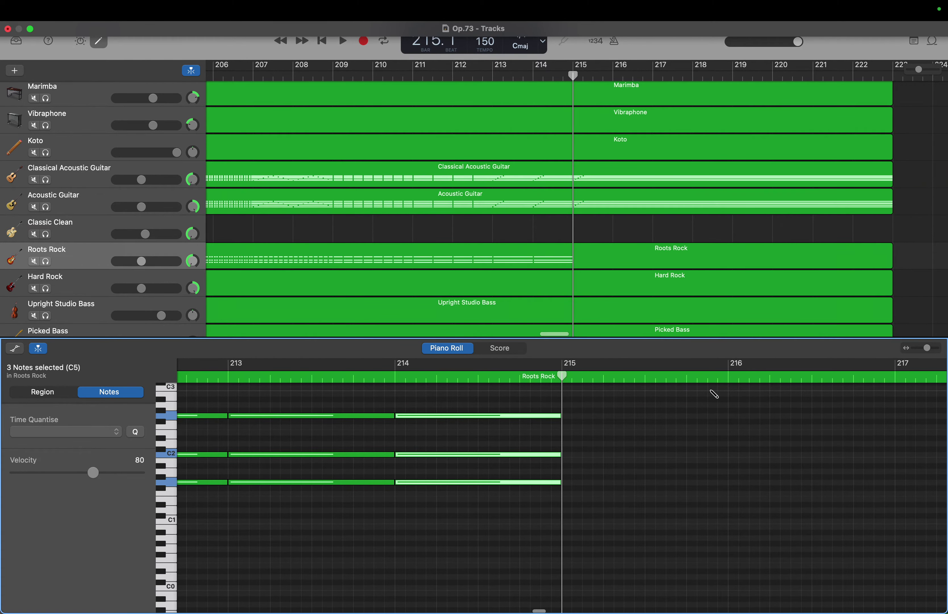
pyautogui.press('super+v')
# Return the playhead to bar 197 and select all Roots Rock notes from there to the end for copying
pyautogui.hscroll(-2, 830, 492)
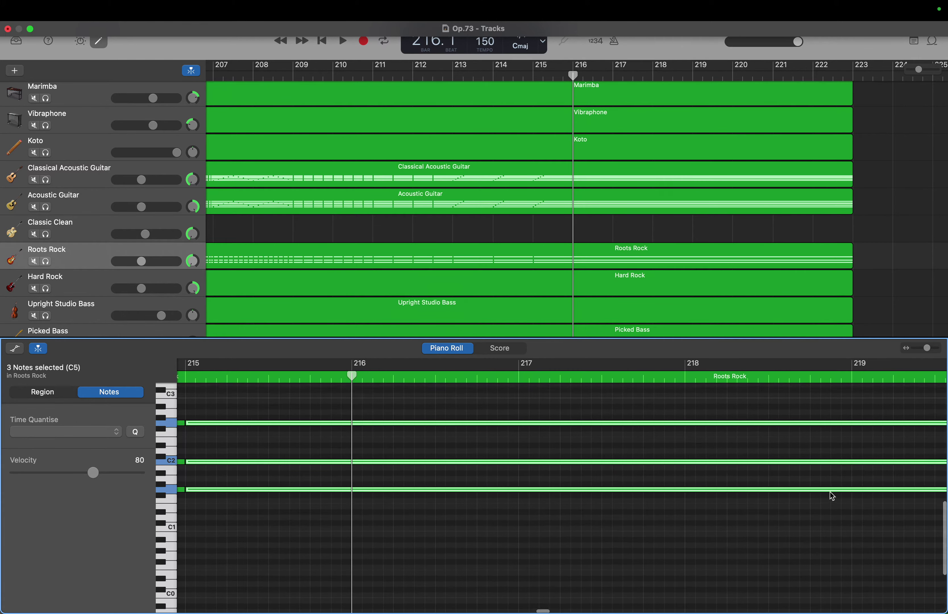
pyautogui.hscroll(-5, 830, 492)
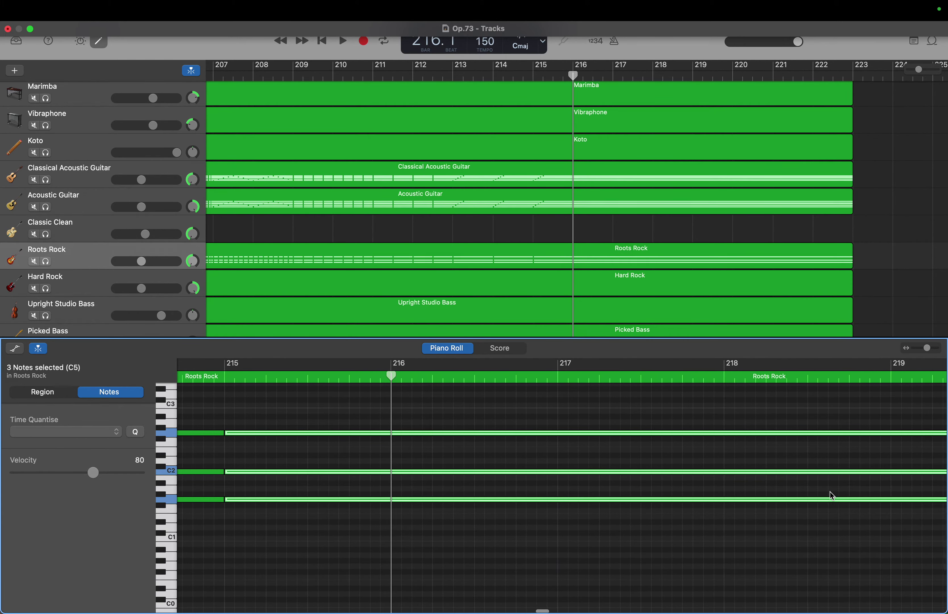
pyautogui.hscroll(-1, 825, 492)
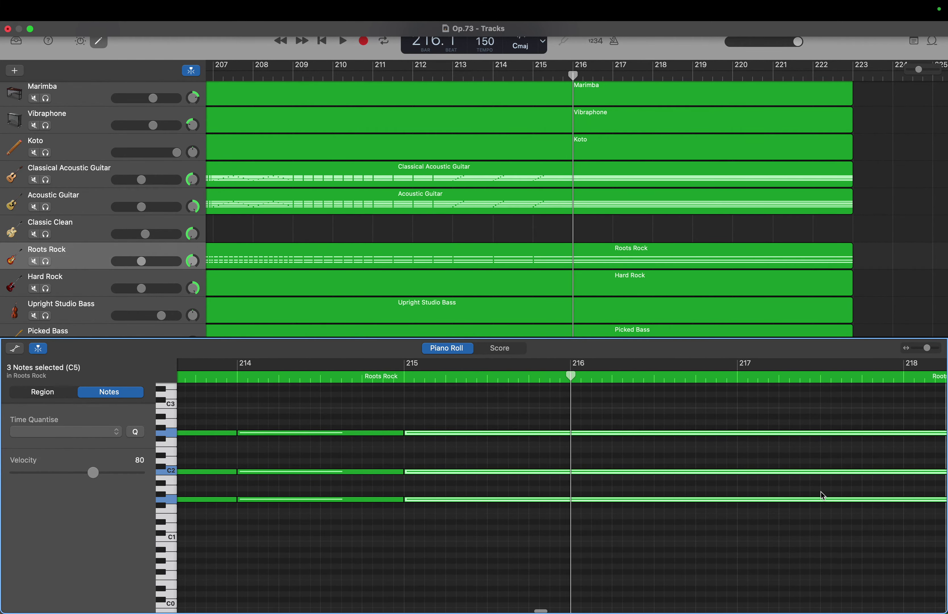
pyautogui.hscroll(2, 781, 492)
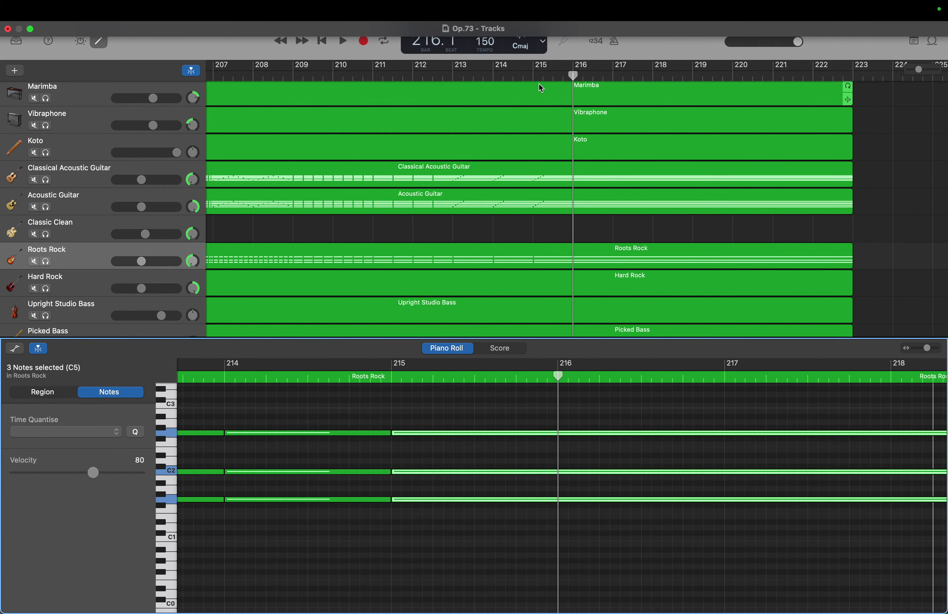
pyautogui.moveTo(573, 75); pyautogui.dragTo(517, 131)
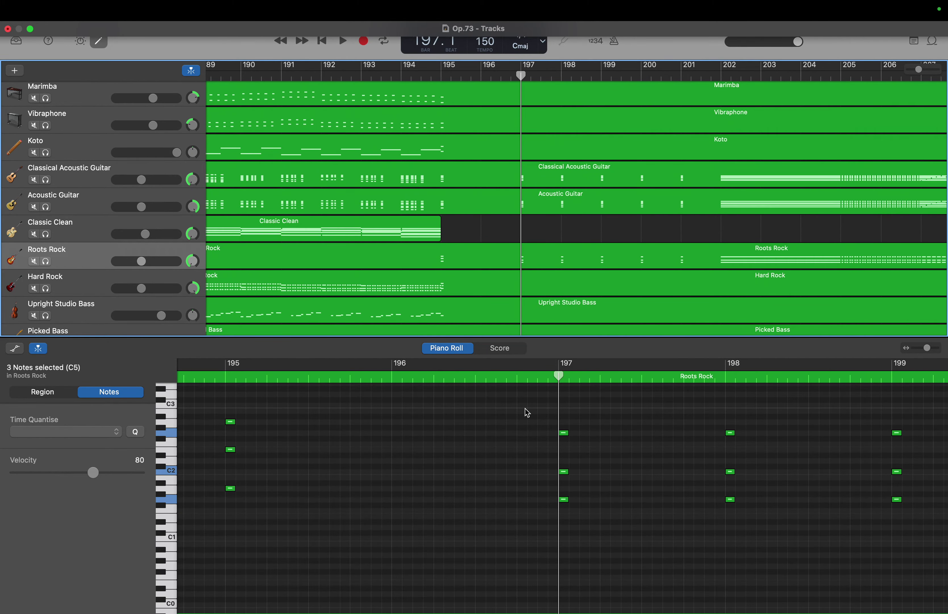
pyautogui.moveTo(525, 410); pyautogui.dragTo(939, 526)
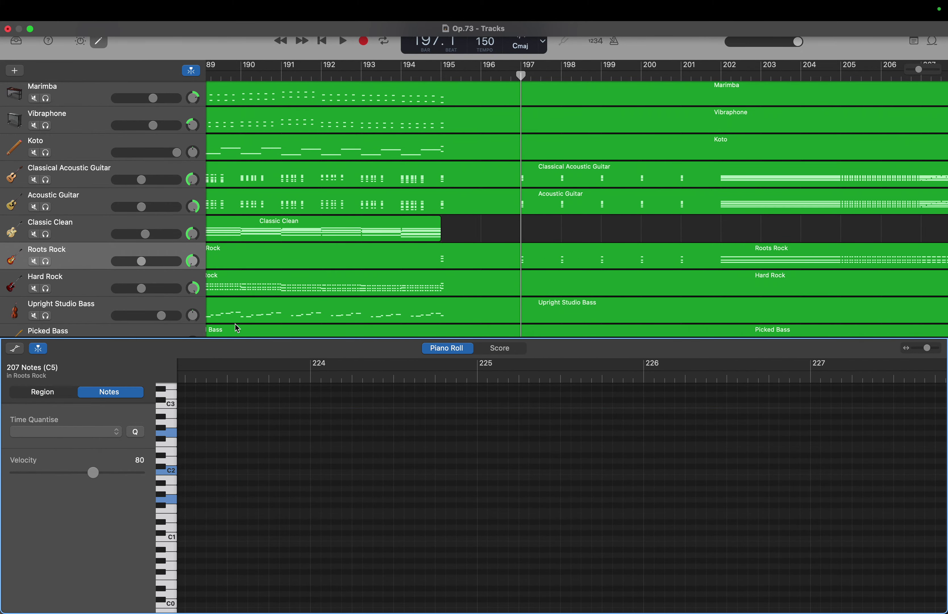
# Paste the copied Roots Rock notes into the Hard Rock track at bar 197 and check the result against the Roots Rock track
pyautogui.click(92, 288)
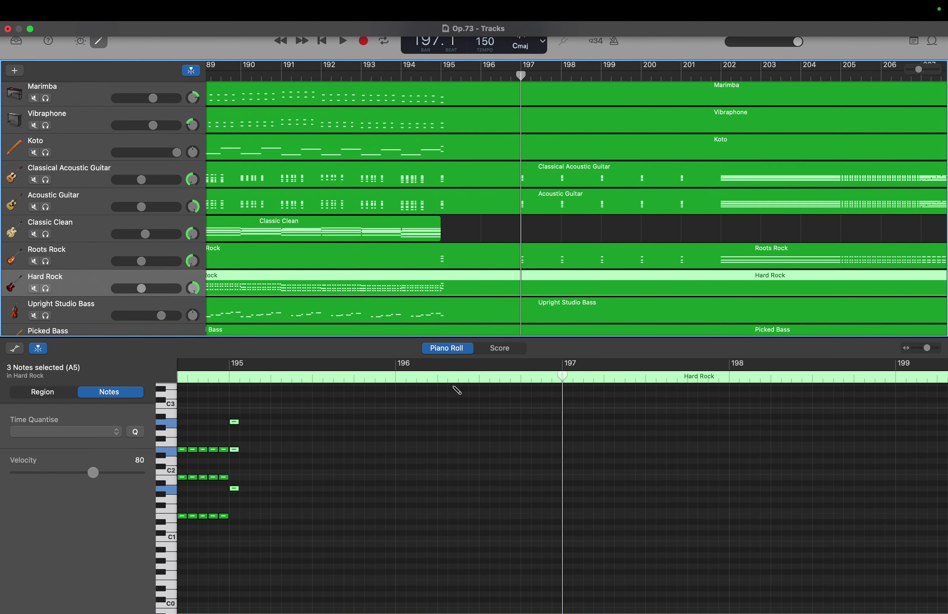
pyautogui.press('End')
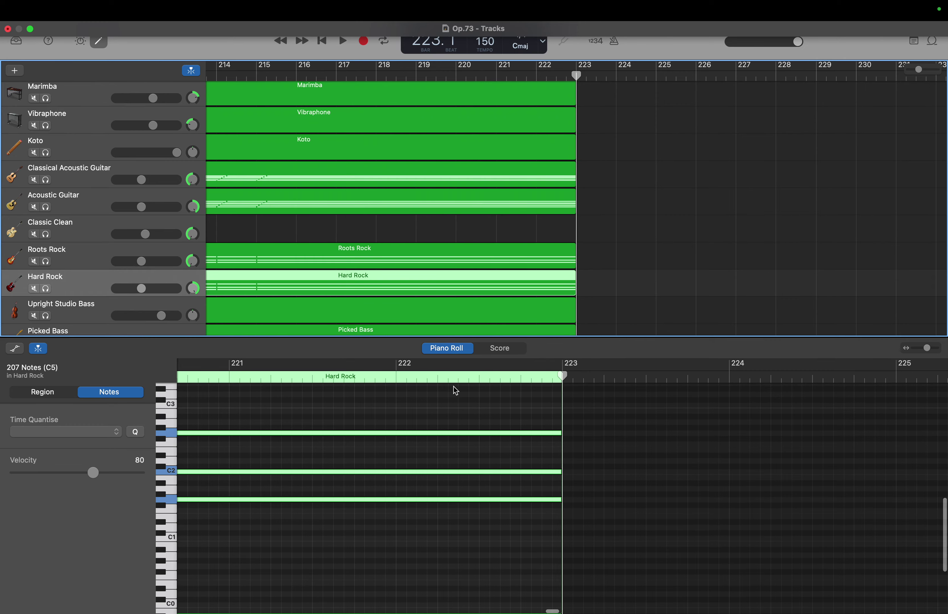
pyautogui.hscroll(-1, 453, 386)
pyautogui.hscroll(-8, 403, 313)
pyautogui.hscroll(-8, 402, 314)
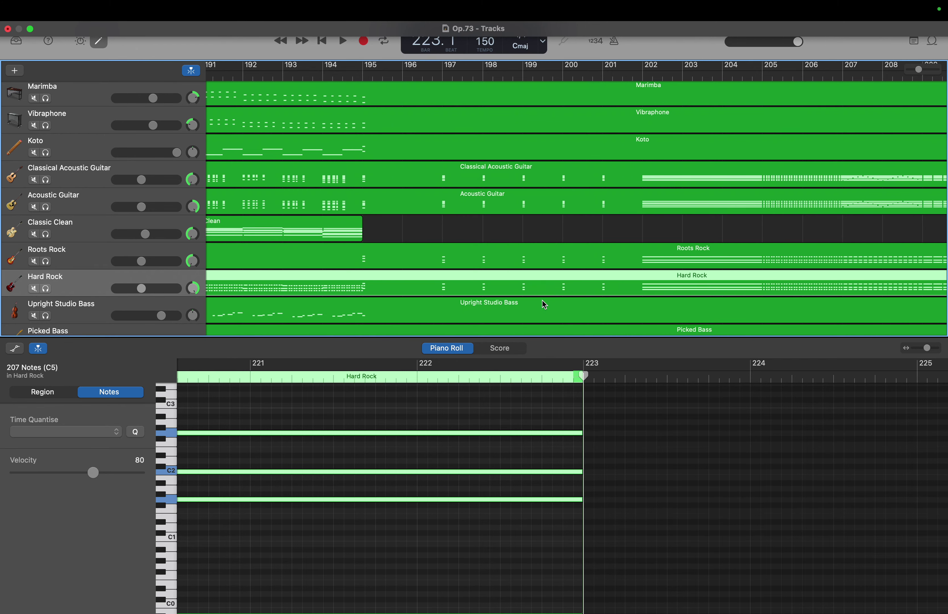
pyautogui.hscroll(3, 543, 303)
pyautogui.hscroll(6, 544, 304)
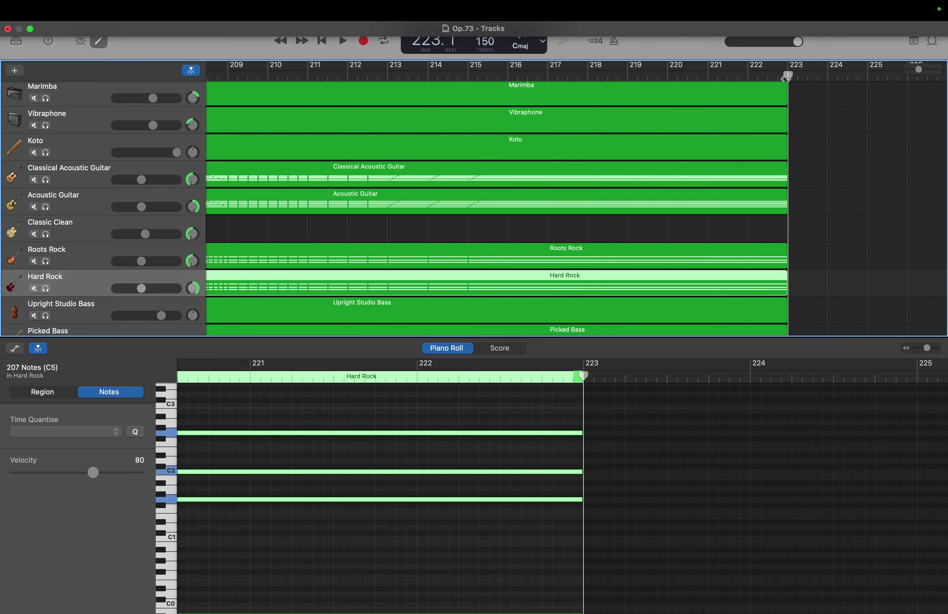
# Move the playhead back to bar 197 and select the Upright Studio Bass track for editing
pyautogui.moveTo(785, 79); pyautogui.dragTo(455, 123)
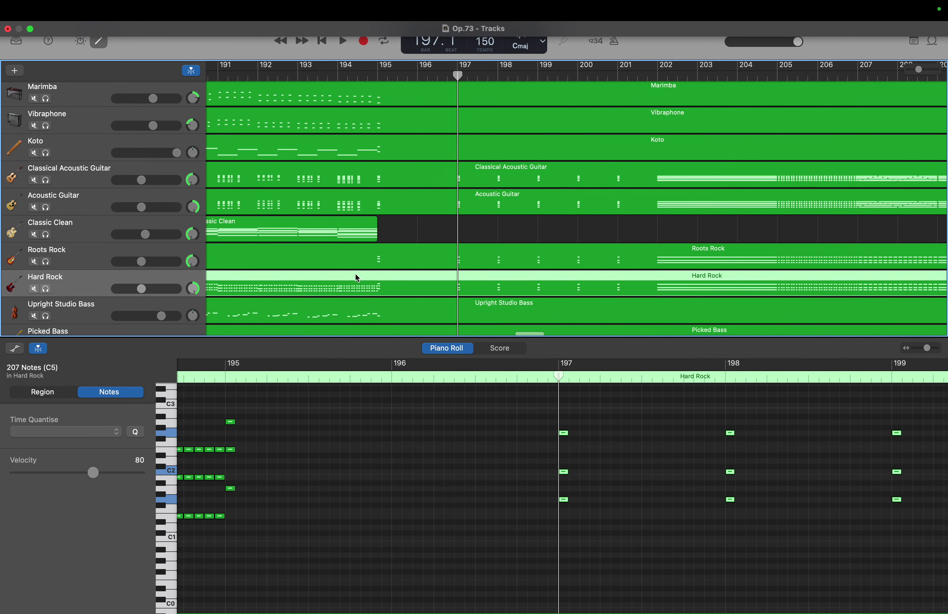
pyautogui.click(100, 319)
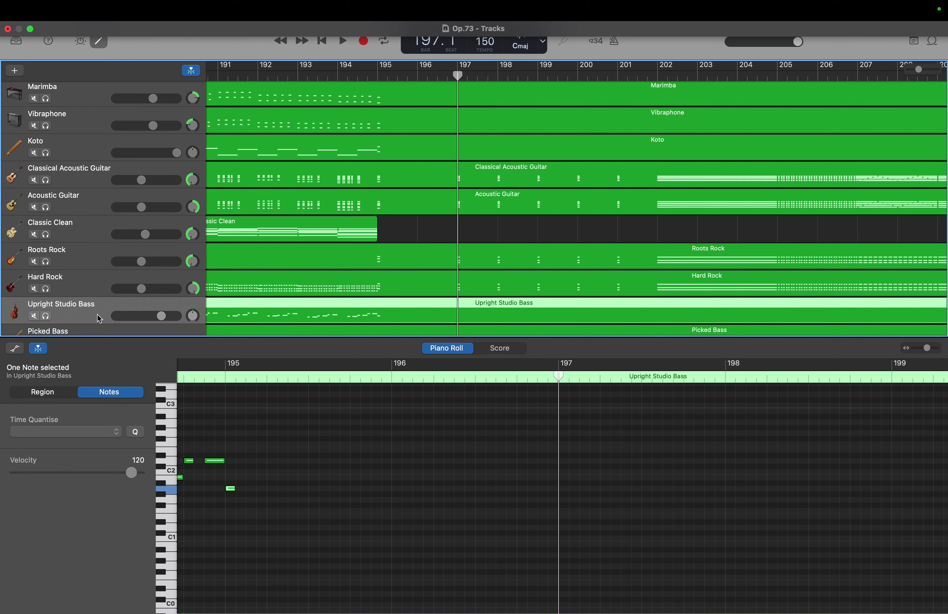
pyautogui.scroll(-5, 100, 318)
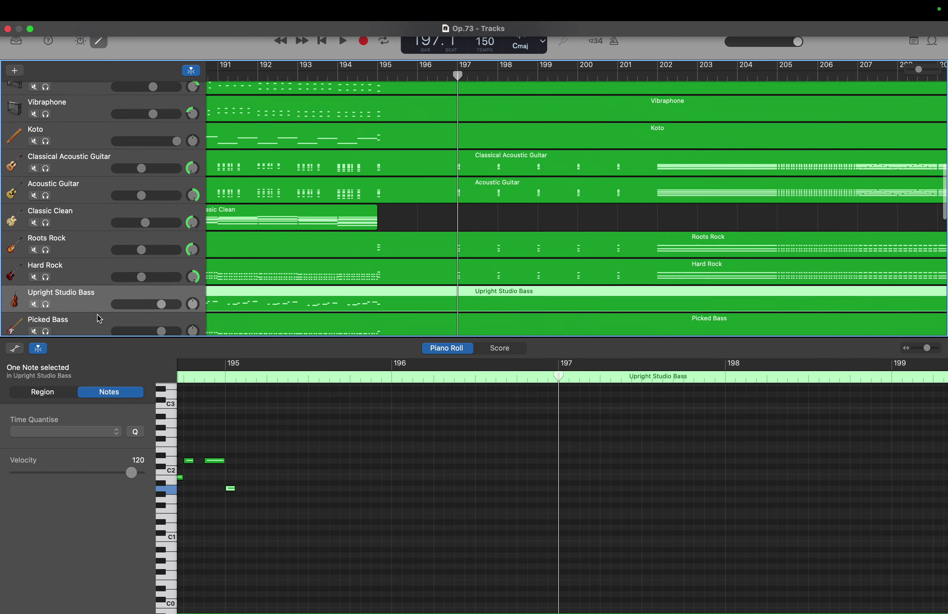